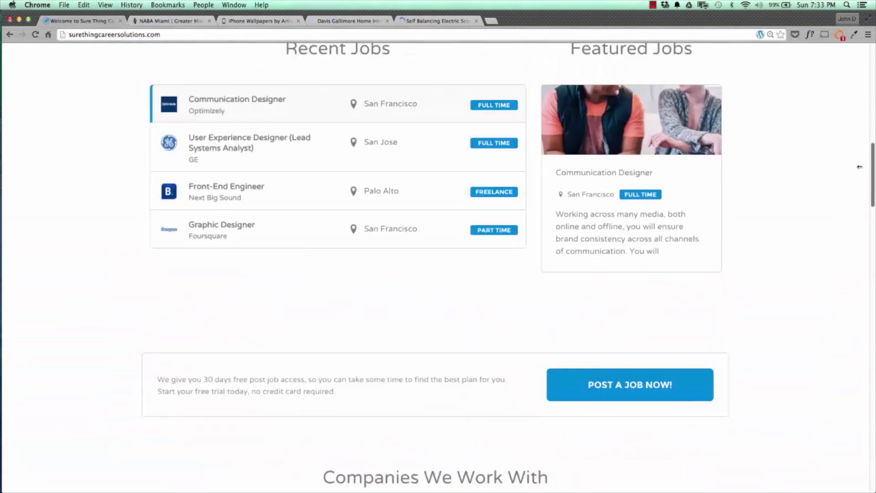
Look through the NABA Miami home page, including its news and association sections, and switch to the iPhone Wallpapers page
{"action": "left_click", "coordinate": [164, 21]}
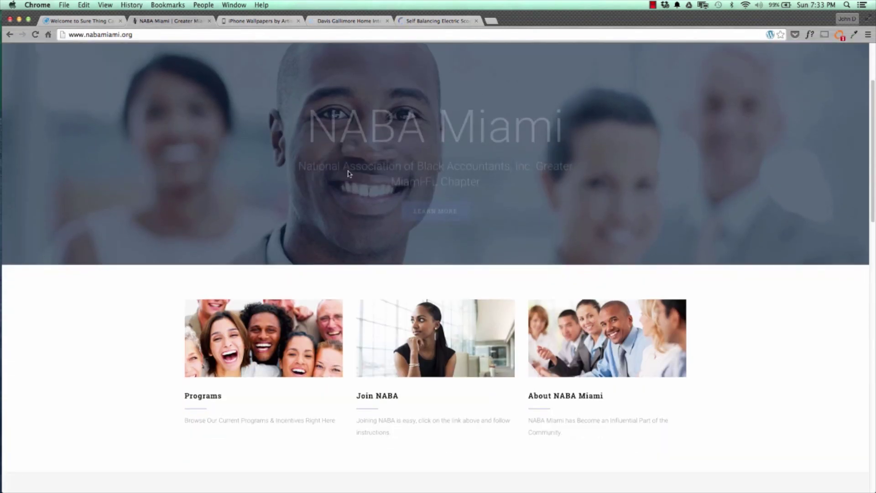
{"action": "scroll", "coordinate": [873, 171], "scroll_direction": "down", "scroll_amount": 10}
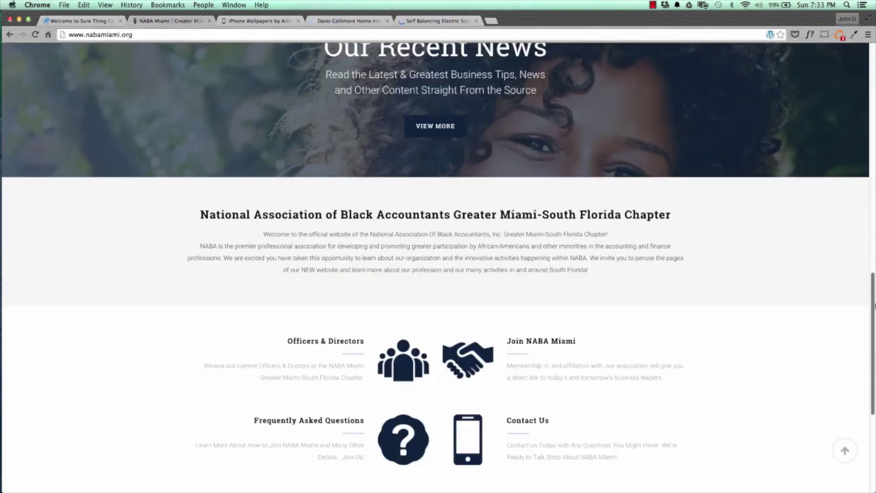
{"action": "scroll", "coordinate": [858, 152], "scroll_direction": "up", "scroll_amount": 10}
{"action": "scroll", "coordinate": [858, 151], "scroll_direction": "up", "scroll_amount": 3}
{"action": "left_click", "coordinate": [259, 21]}
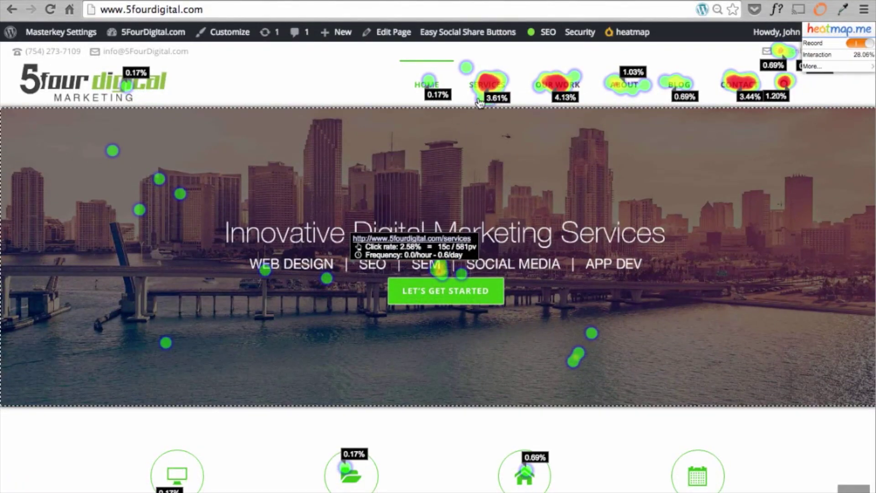
Examine the click heatmap overlay on the 5fourdigital.com home page, from the Services navigation entry down to the Why You'll Love Us section
{"action": "mouse_move", "coordinate": [484, 95]}
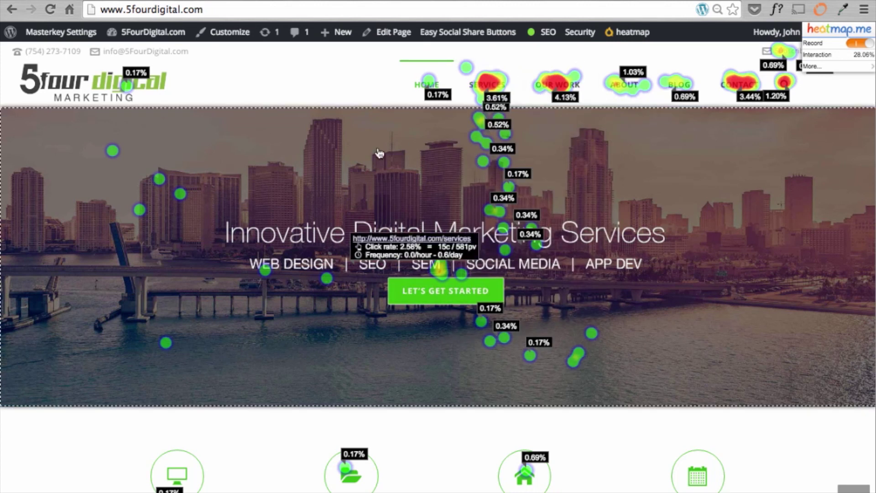
{"action": "scroll", "coordinate": [379, 154], "scroll_direction": "down", "scroll_amount": 7}
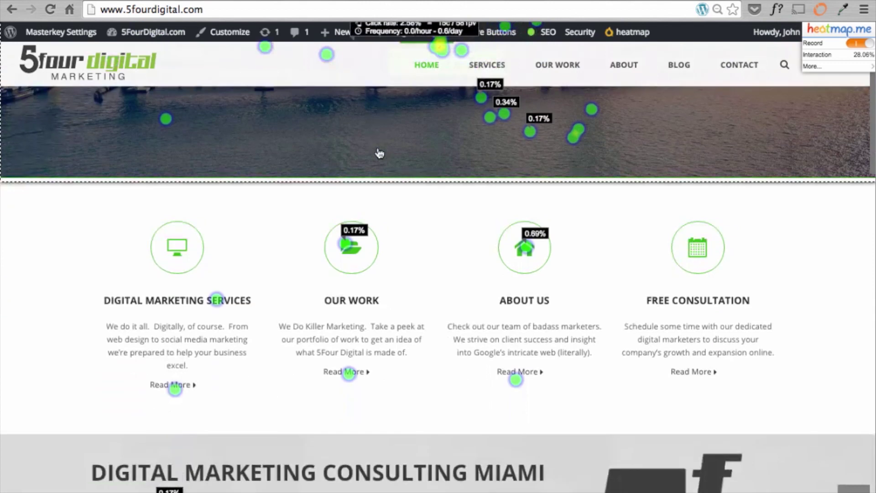
{"action": "scroll", "coordinate": [379, 154], "scroll_direction": "down", "scroll_amount": 8}
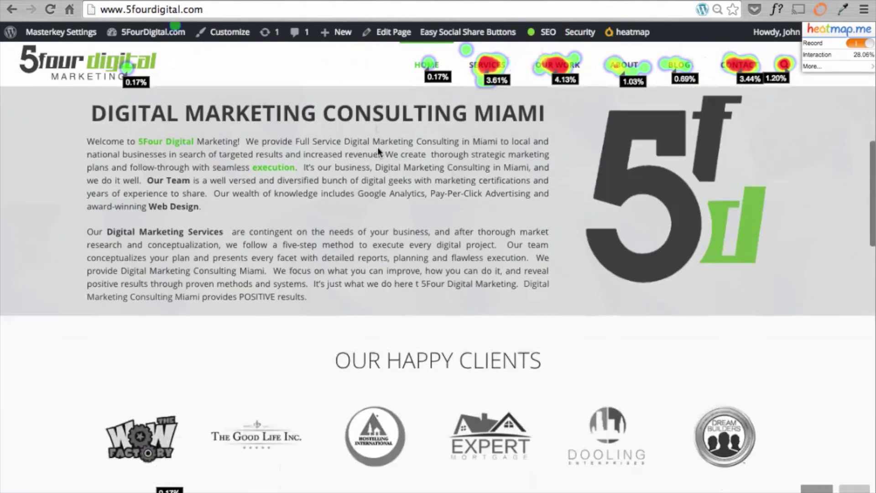
{"action": "scroll", "coordinate": [379, 153], "scroll_direction": "down", "scroll_amount": 3}
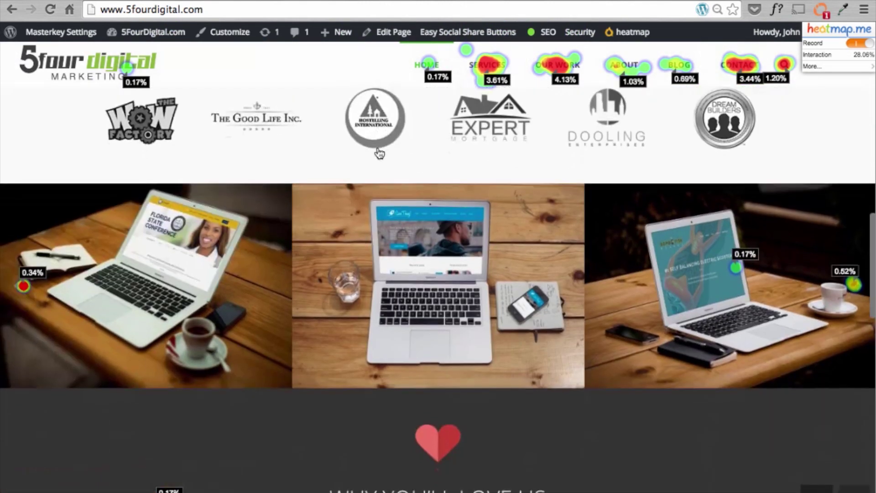
{"action": "scroll", "coordinate": [872, 231], "scroll_direction": "down", "scroll_amount": 4}
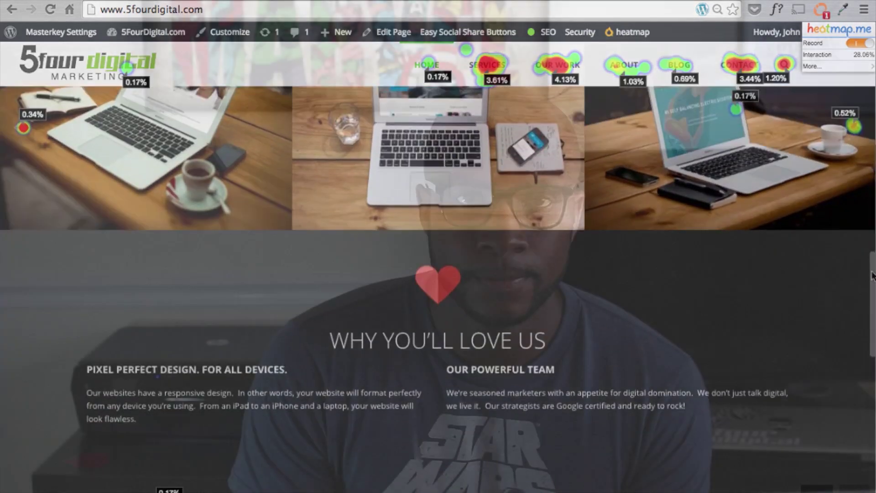
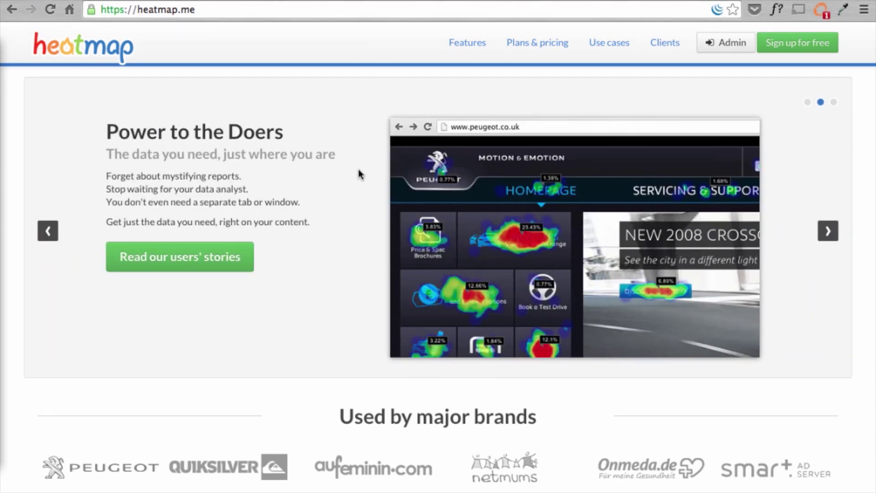
Choose the Free plan on heatmap.me and sign in with a Google account
{"action": "scroll", "coordinate": [358, 172], "scroll_direction": "down", "scroll_amount": 10}
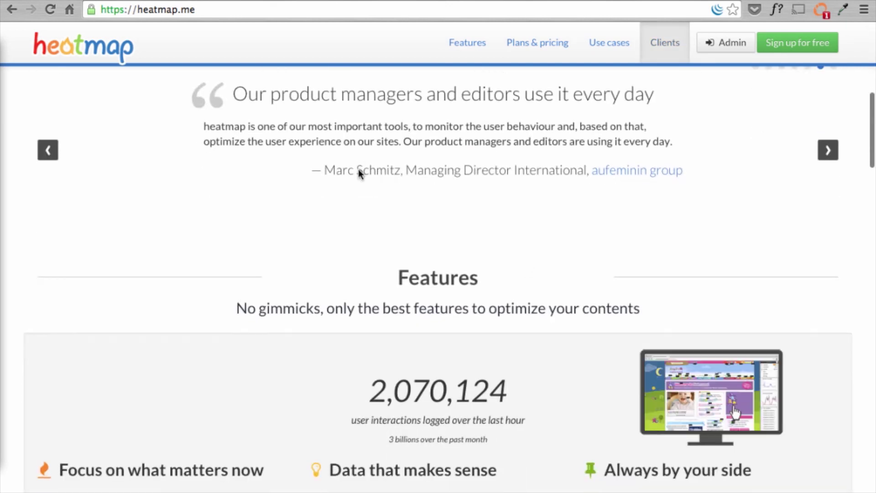
{"action": "scroll", "coordinate": [358, 169], "scroll_direction": "up", "scroll_amount": 10}
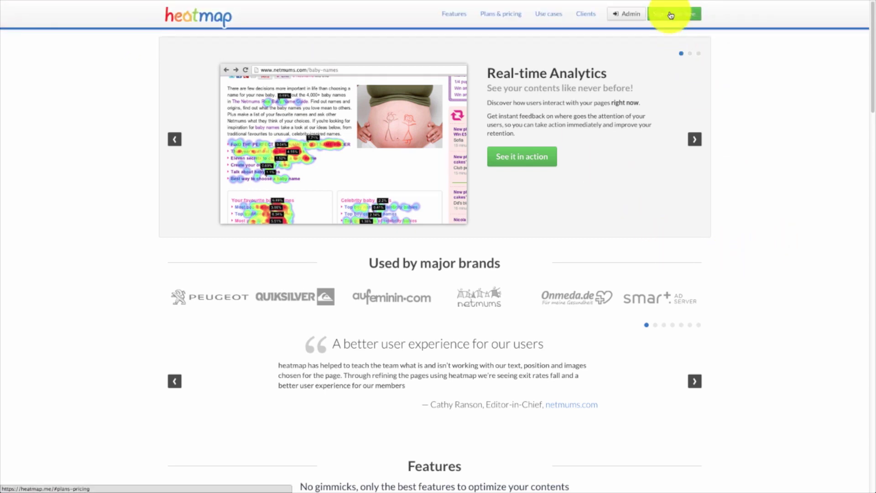
{"action": "left_click", "coordinate": [670, 15]}
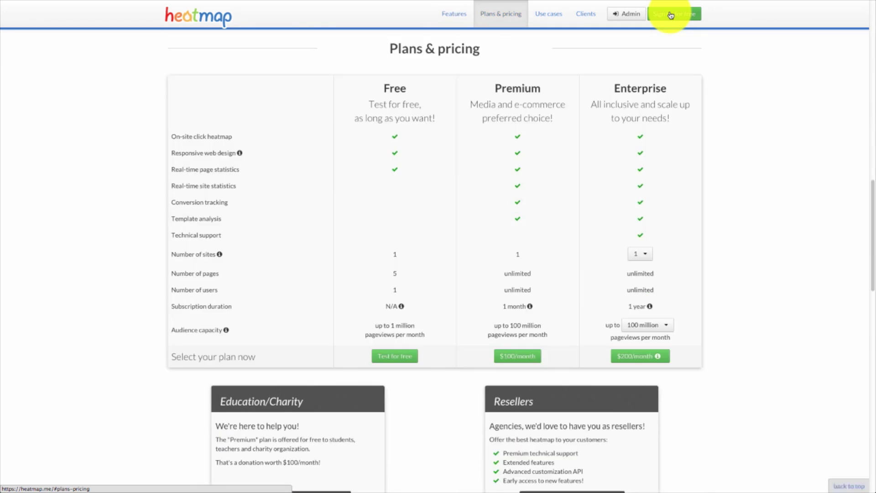
{"action": "left_click", "coordinate": [395, 355]}
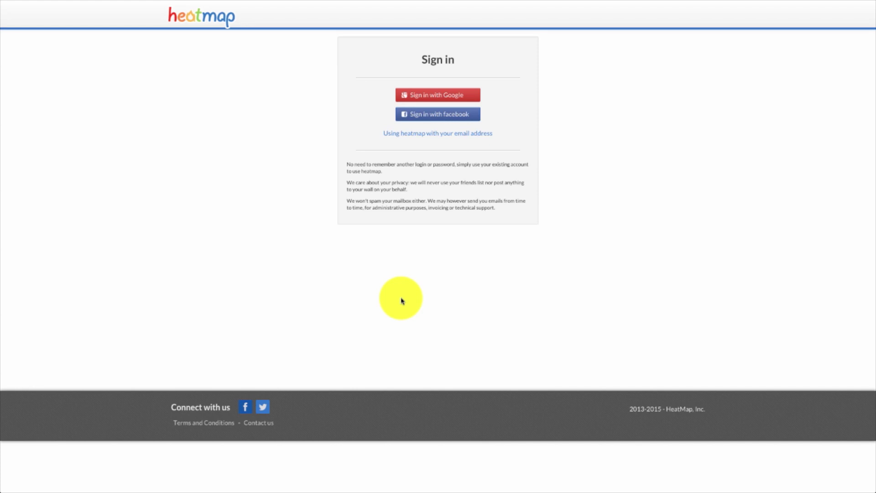
{"action": "left_click", "coordinate": [425, 94]}
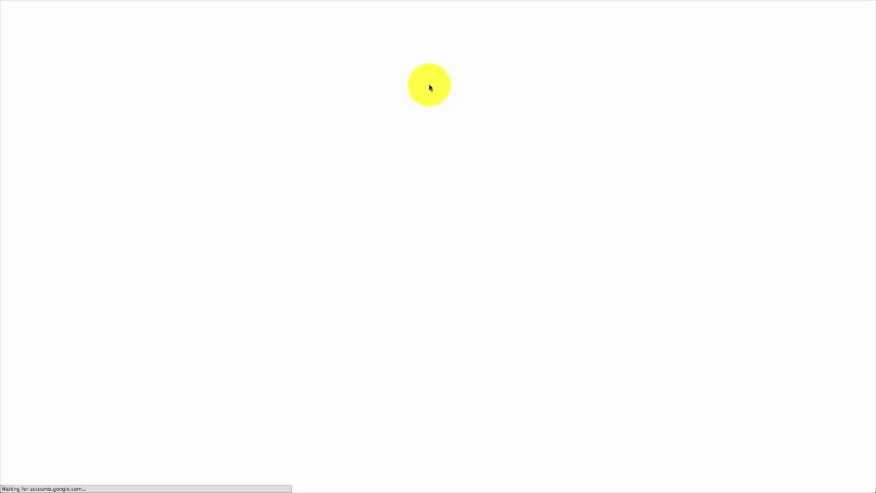
{"action": "left_click", "coordinate": [518, 217]}
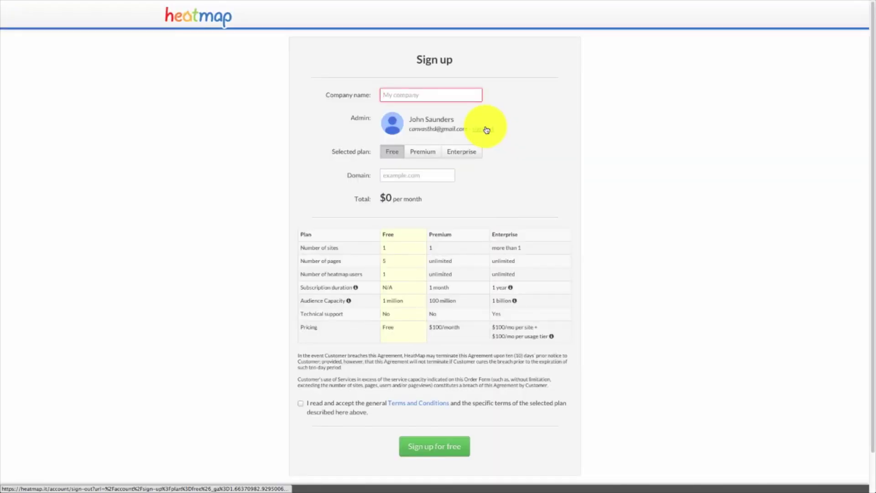
{"action": "type", "text": "Canvast HD"}
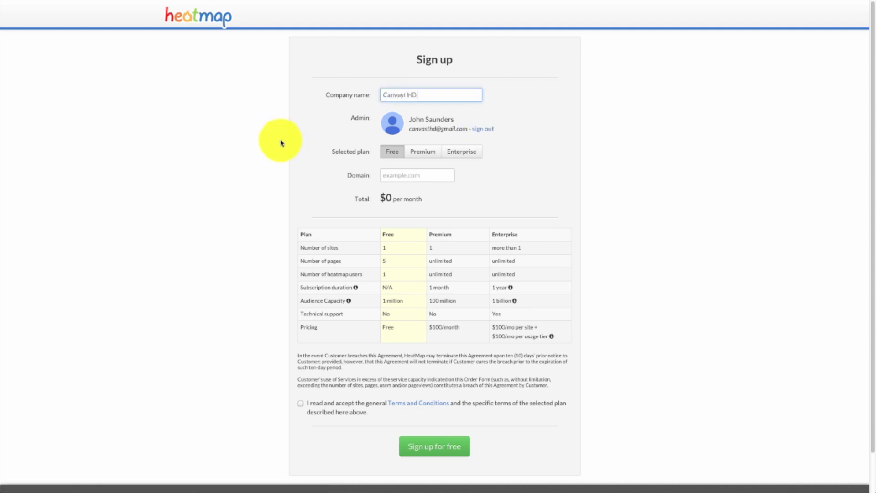
{"action": "left_click", "coordinate": [424, 175]}
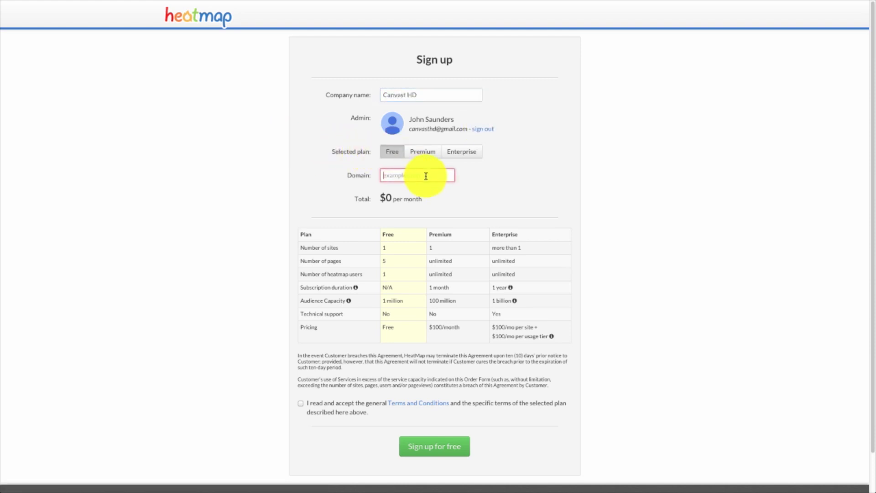
{"action": "type", "text": "www.CanVastHD.com"}
{"action": "scroll", "coordinate": [446, 224], "scroll_direction": "down", "scroll_amount": 1}
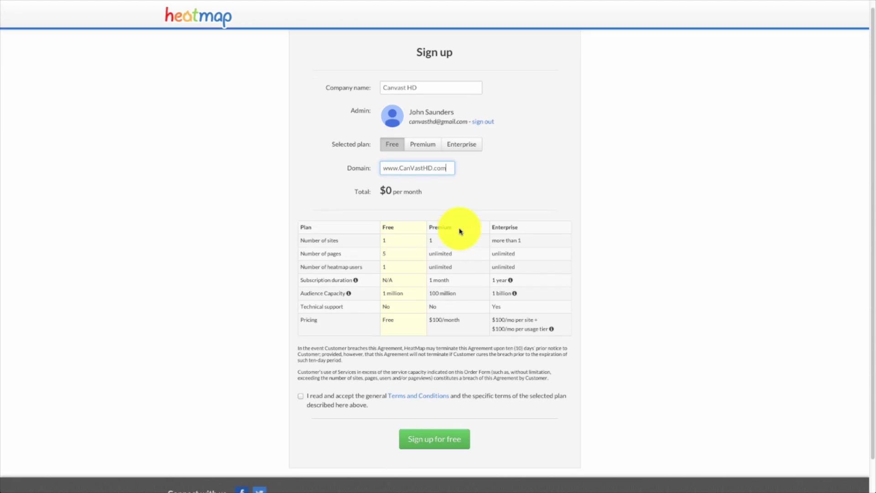
{"action": "left_click", "coordinate": [300, 379]}
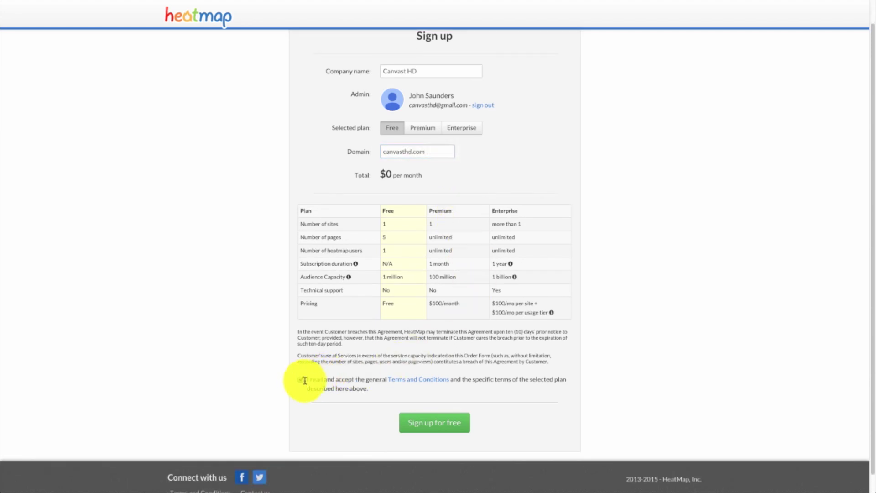
{"action": "left_click", "coordinate": [449, 425]}
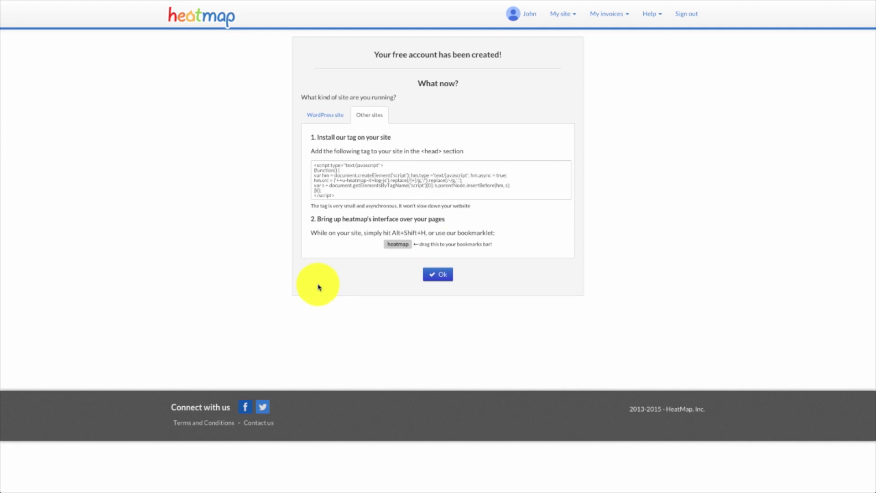
Review the heatmap setup instructions for WordPress and other sites, including the script tag, keyboard shortcut and bookmarklet
{"action": "left_click", "coordinate": [332, 117]}
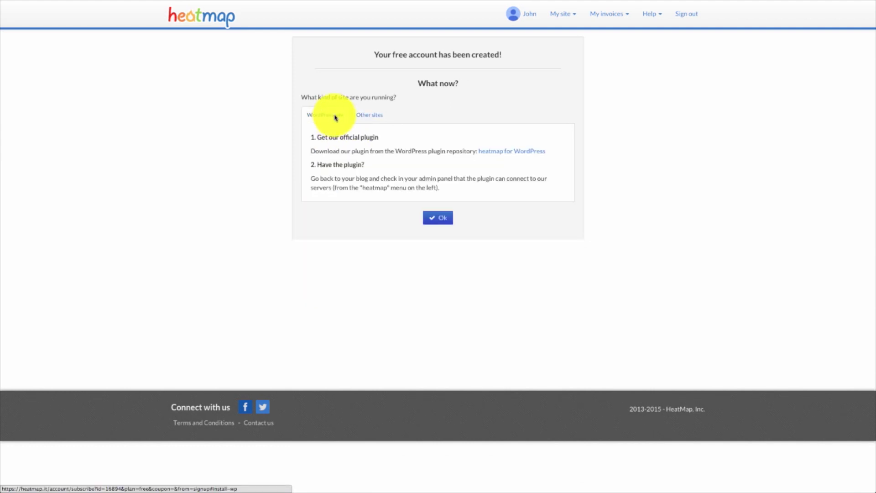
{"action": "left_click", "coordinate": [363, 117]}
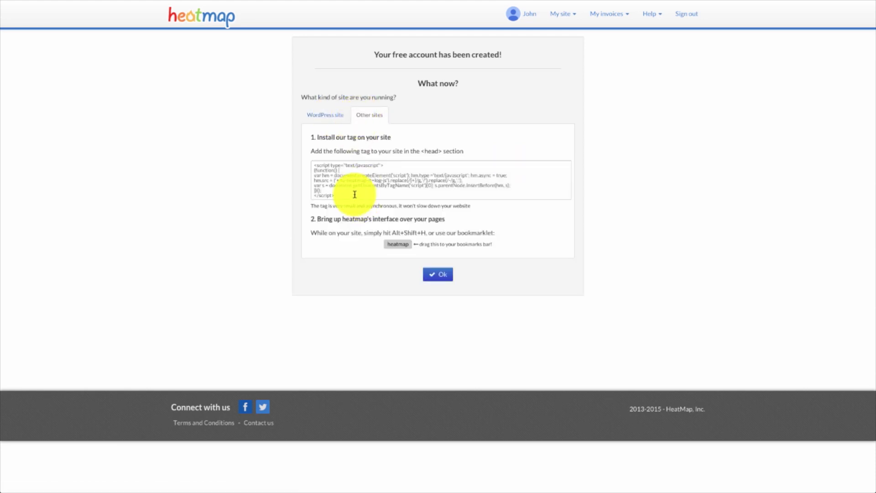
{"action": "left_click", "coordinate": [319, 178]}
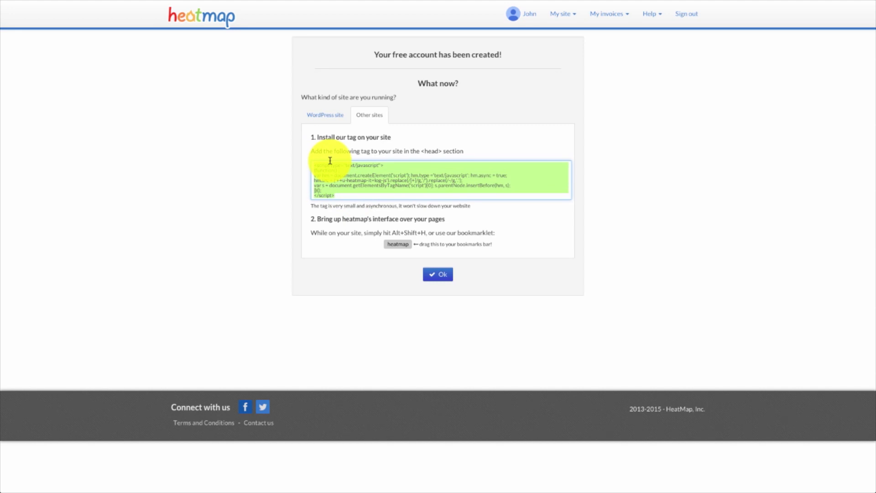
{"action": "left_click", "coordinate": [396, 232]}
{"action": "left_click_drag", "start_coordinate": [398, 233], "coordinate": [424, 232]}
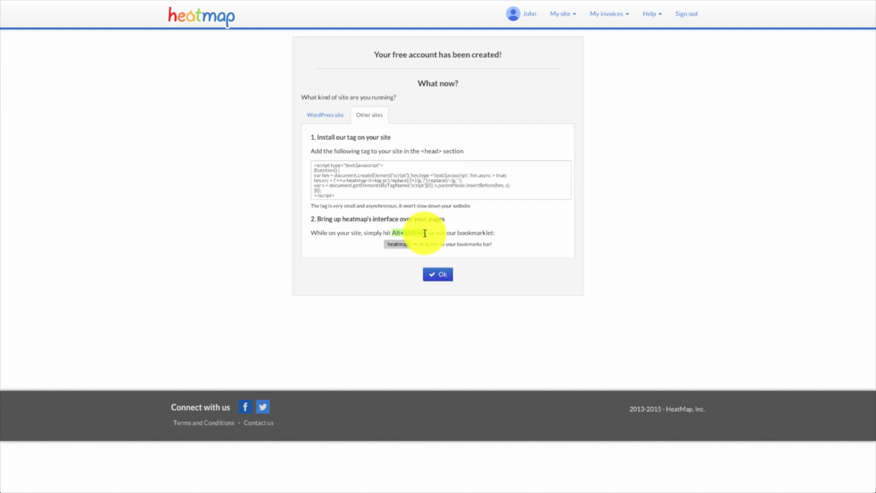
{"action": "mouse_move", "coordinate": [400, 244]}
{"action": "left_mouse_down"}
{"action": "mouse_move", "coordinate": [456, 219]}
{"action": "mouse_move", "coordinate": [447, 191]}
{"action": "mouse_move", "coordinate": [579, 33]}
{"action": "mouse_move", "coordinate": [397, 246]}
{"action": "left_mouse_up"}
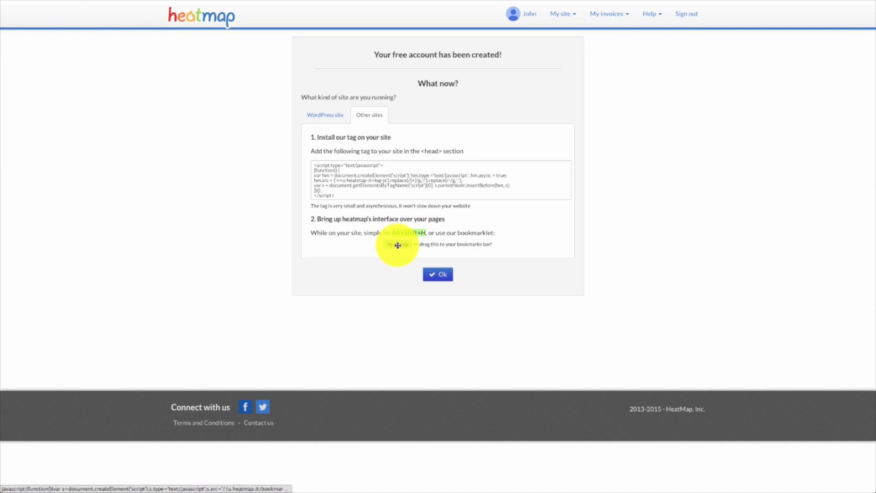
Download version 0.3.1 of the heatmap for WordPress plugin from the page linked in the WordPress site instructions
{"action": "left_click", "coordinate": [320, 117]}
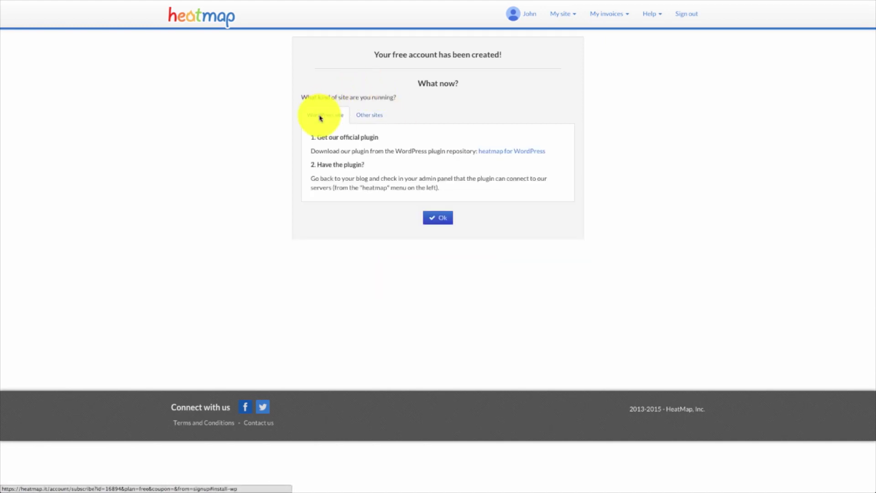
{"action": "left_click", "coordinate": [502, 155]}
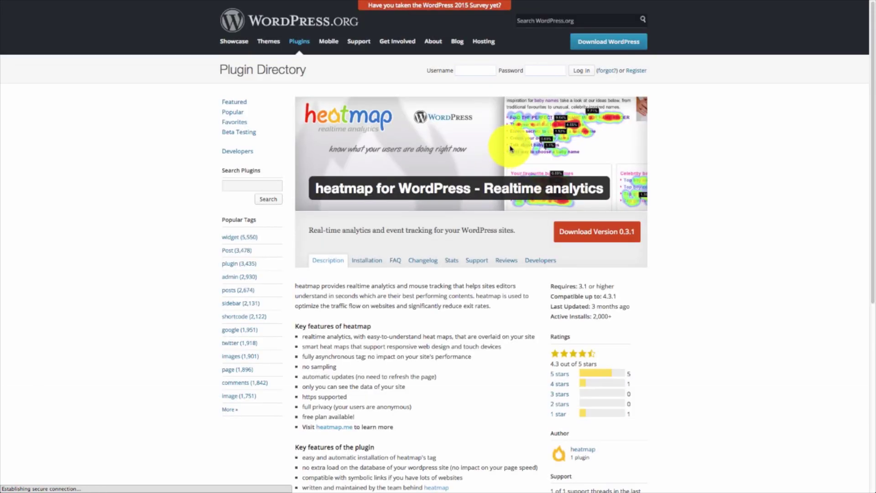
{"action": "left_click", "coordinate": [601, 231]}
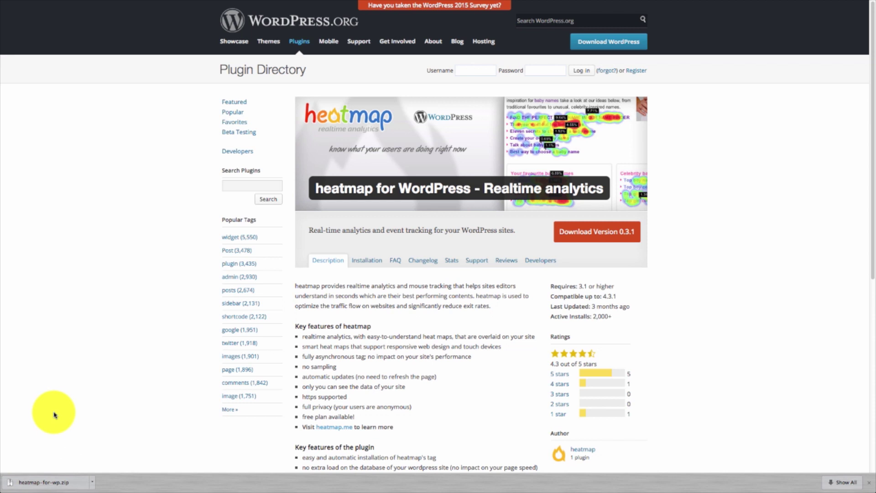
Switch to the canvasthd.com WordPress admin and open the page for uploading a new plugin
{"action": "mouse_move", "coordinate": [234, 10]}
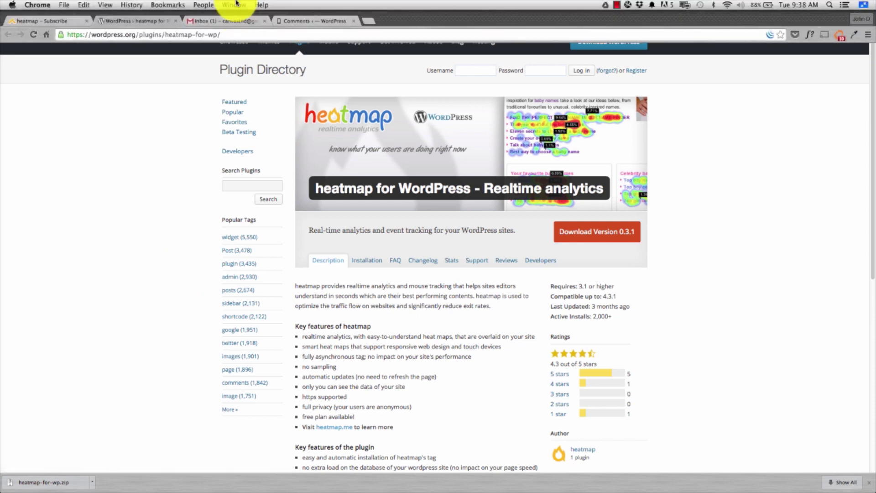
{"action": "left_click", "coordinate": [294, 21]}
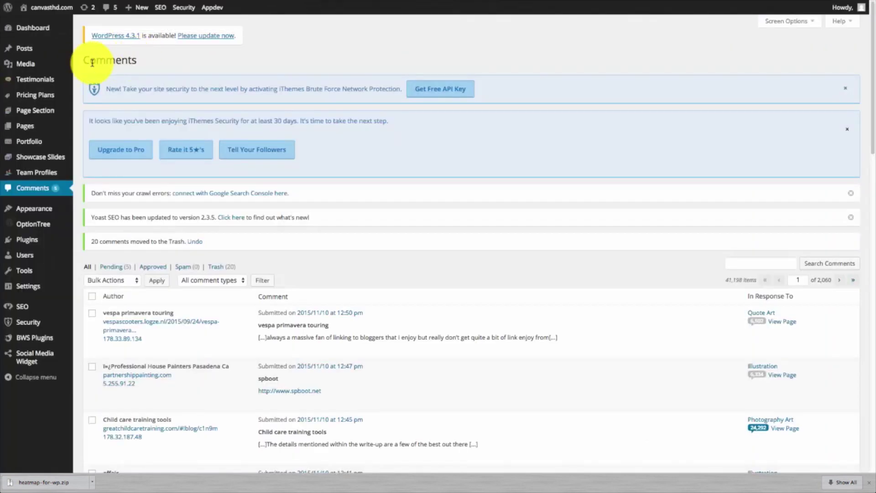
{"action": "left_click", "coordinate": [61, 30]}
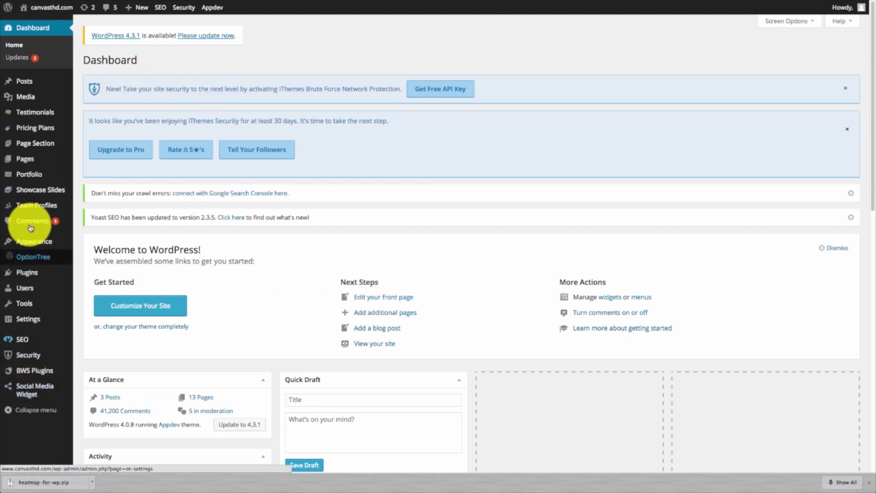
{"action": "mouse_move", "coordinate": [23, 271]}
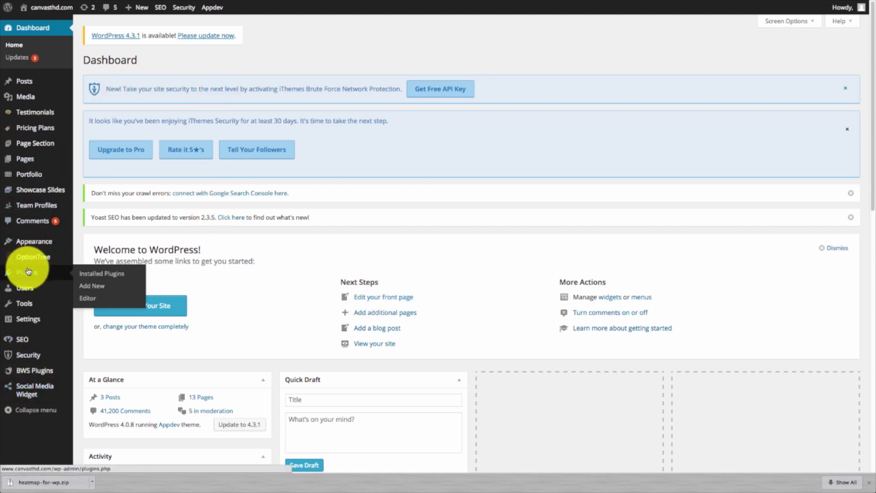
{"action": "left_click", "coordinate": [103, 288]}
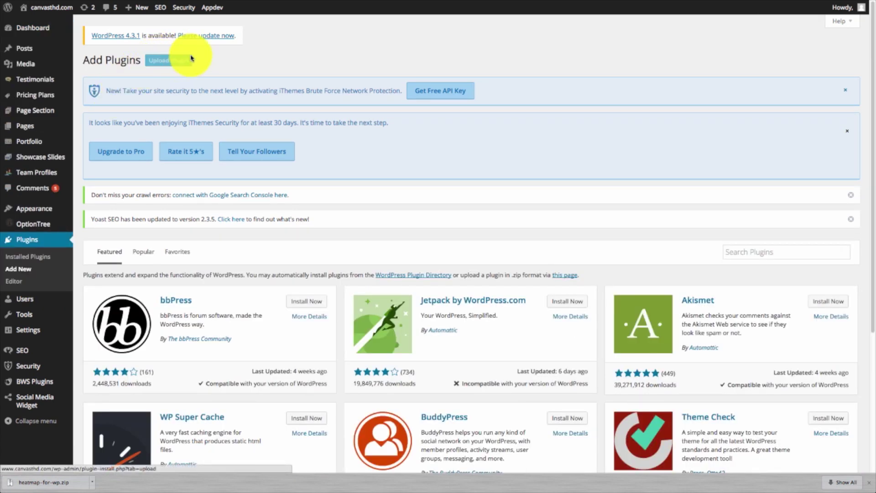
{"action": "left_click", "coordinate": [185, 59]}
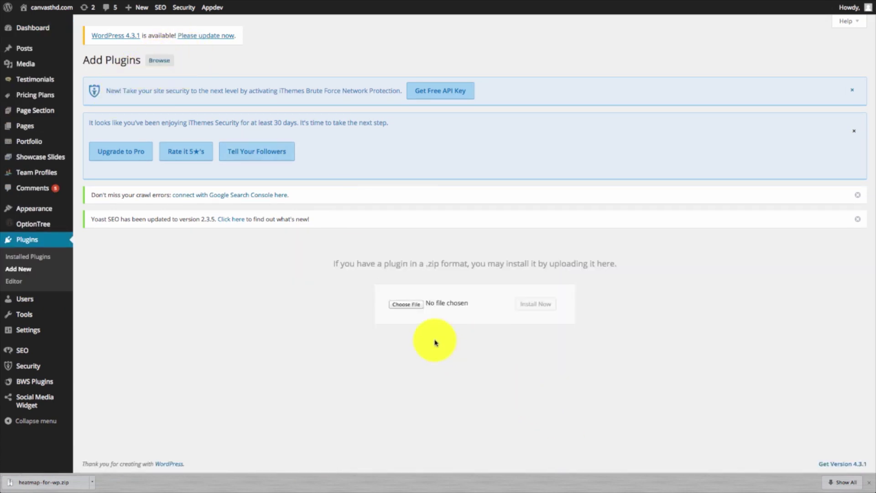
Install and activate the plugin from heatmap-for-wp.zip, and open its heatmap page in the WordPress admin
{"action": "left_click", "coordinate": [418, 304]}
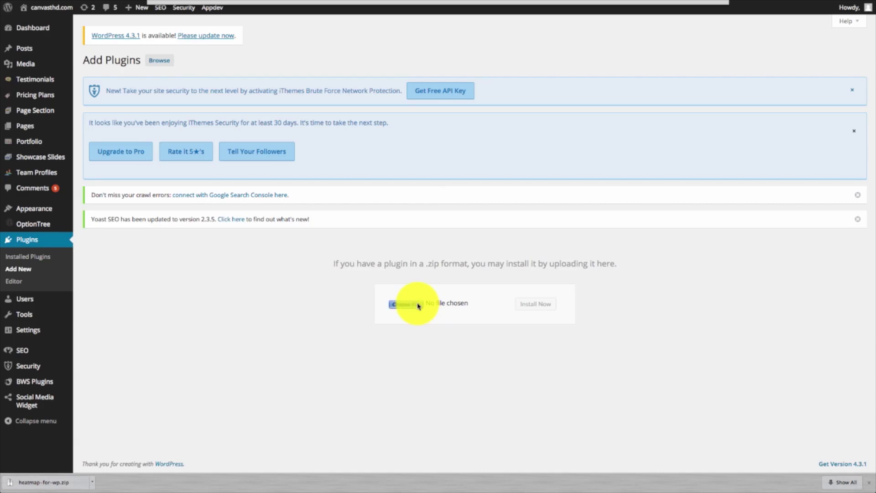
{"action": "double_click", "coordinate": [284, 35]}
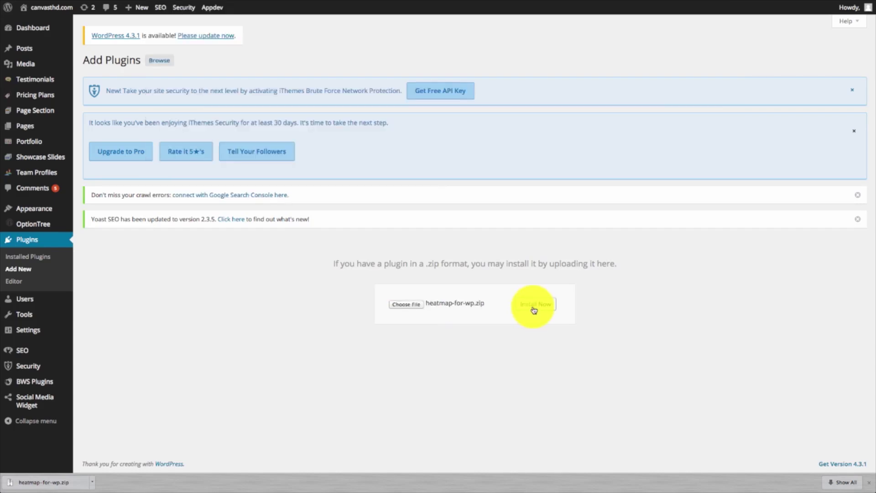
{"action": "left_click", "coordinate": [534, 305]}
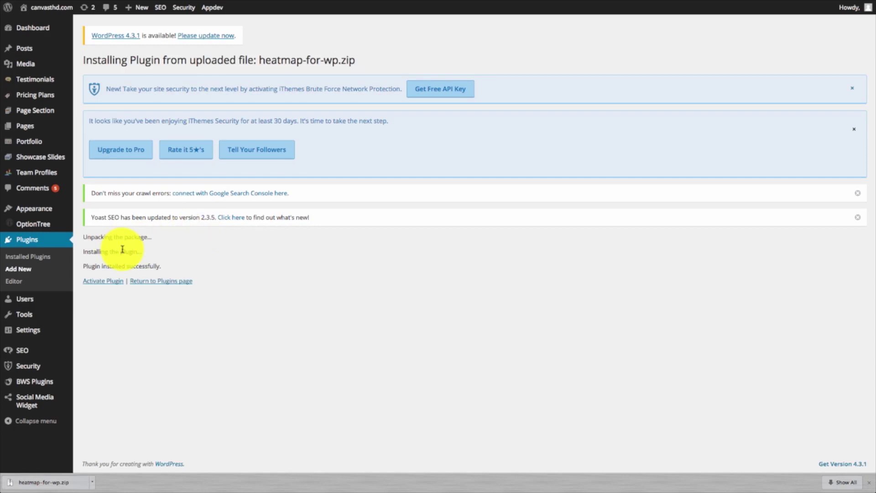
{"action": "left_click", "coordinate": [107, 280]}
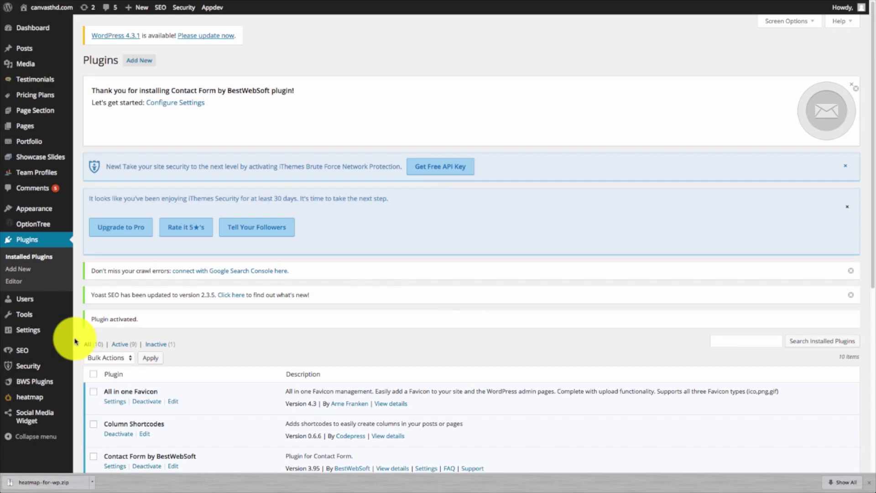
{"action": "left_click", "coordinate": [36, 401]}
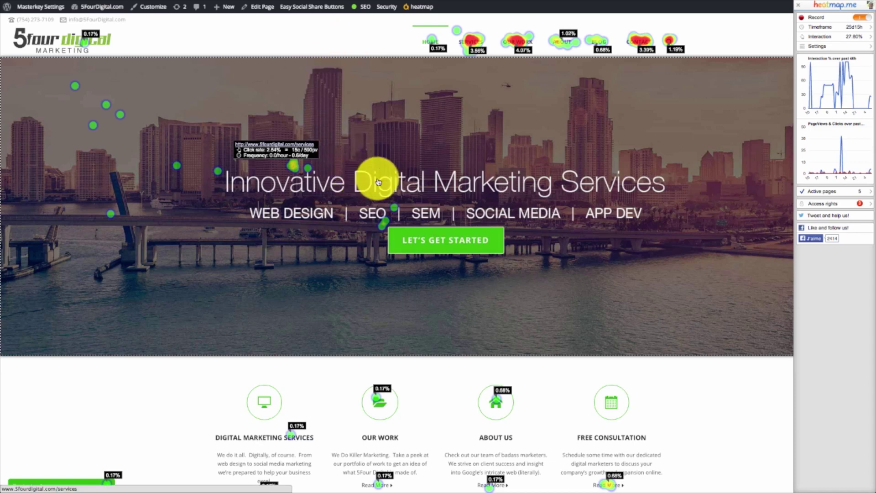
Examine the click rates on the 5fourdigital.com homepage's navigation items, including the Services submenu, and on its hero banner
{"action": "mouse_move", "coordinate": [501, 52]}
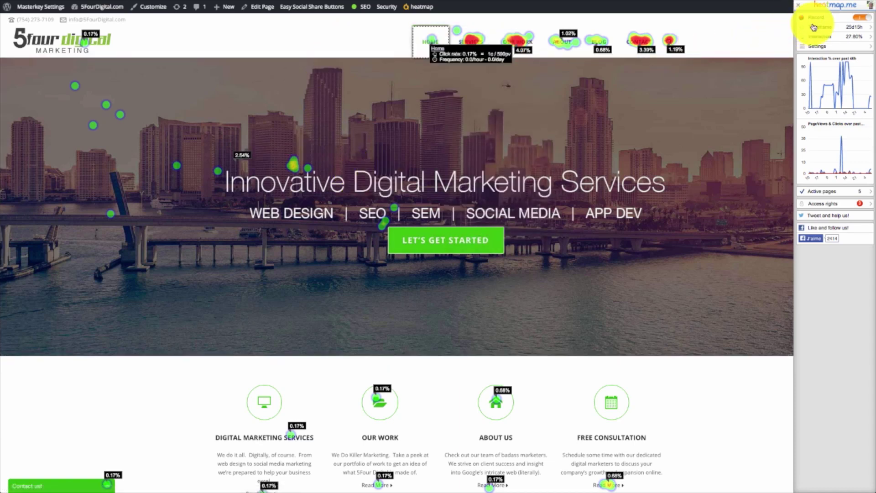
{"action": "left_click", "coordinate": [863, 19]}
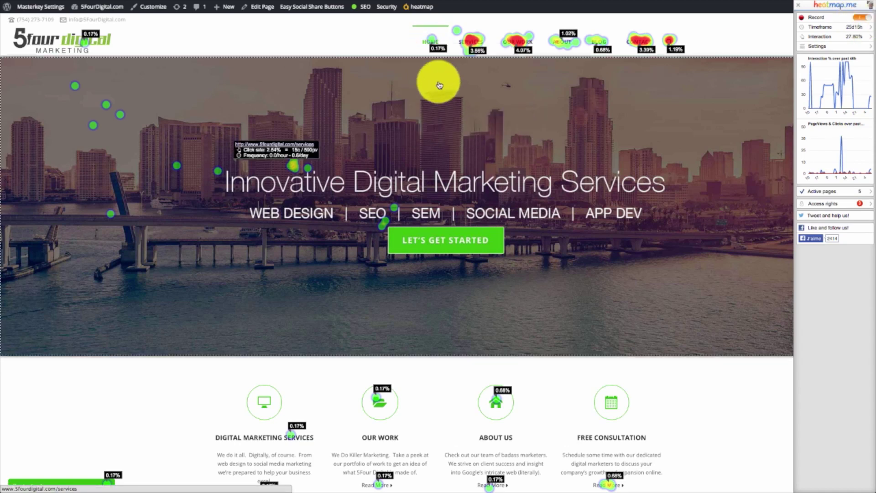
{"action": "mouse_move", "coordinate": [470, 42]}
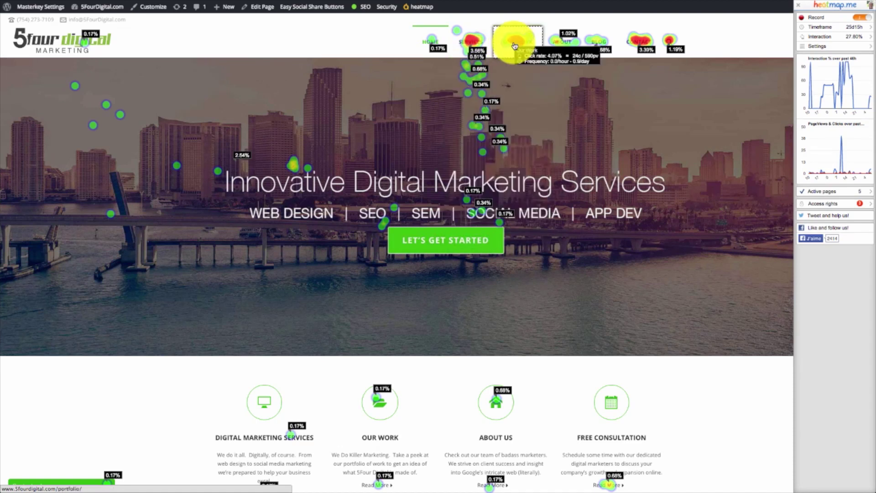
{"action": "mouse_move", "coordinate": [621, 58]}
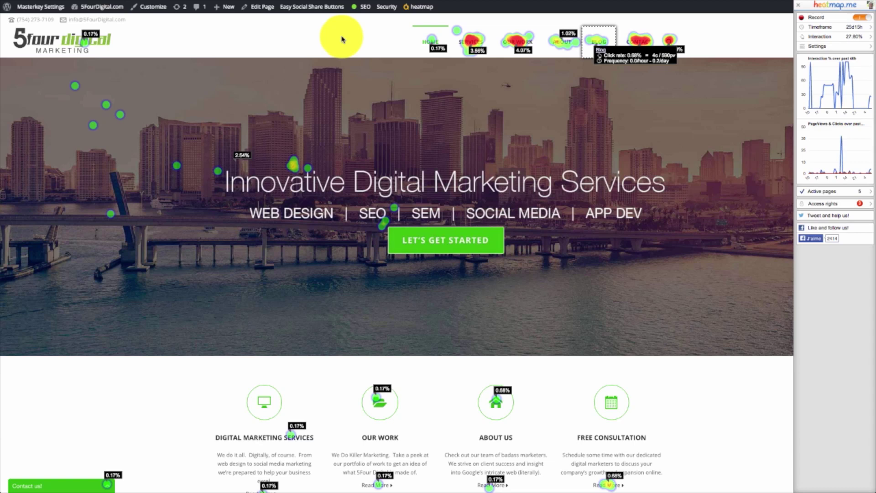
{"action": "mouse_move", "coordinate": [414, 231]}
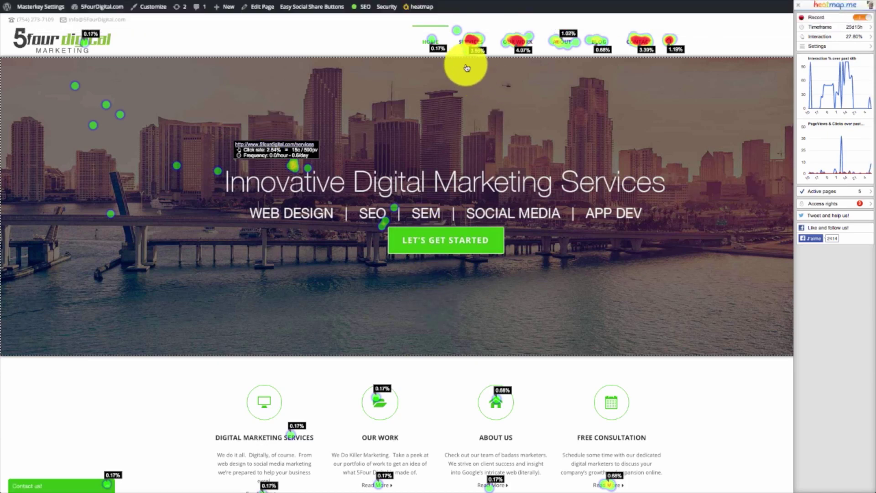
{"action": "mouse_move", "coordinate": [472, 44]}
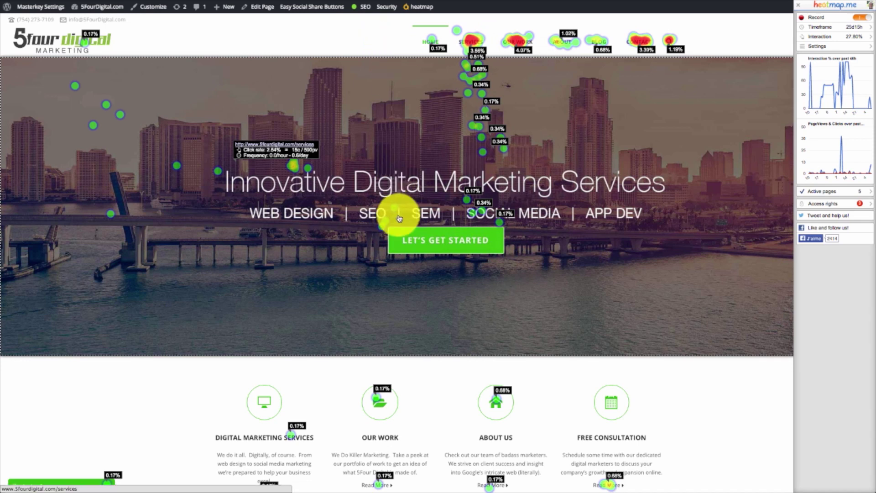
Examine the click hotspots farther down the homepage, from the four service blurbs to the Say Hello contact form
{"action": "scroll", "coordinate": [399, 215], "scroll_direction": "down", "scroll_amount": 5}
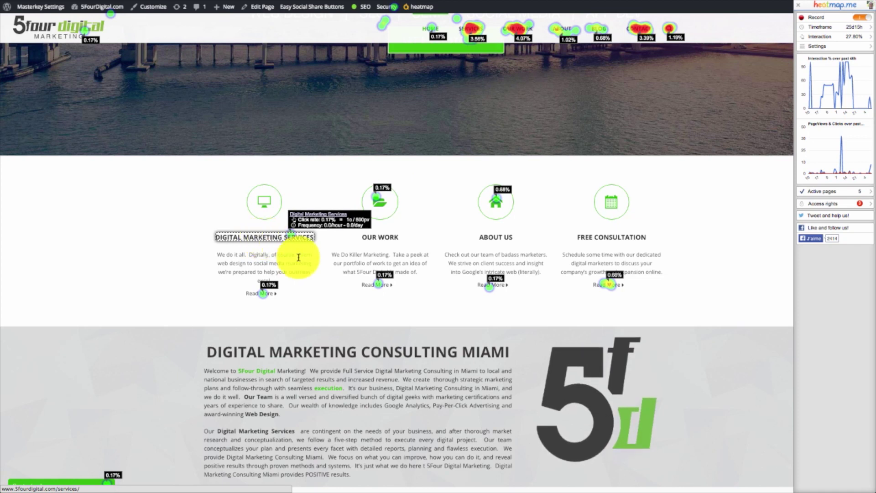
{"action": "scroll", "coordinate": [303, 260], "scroll_direction": "up", "scroll_amount": 5}
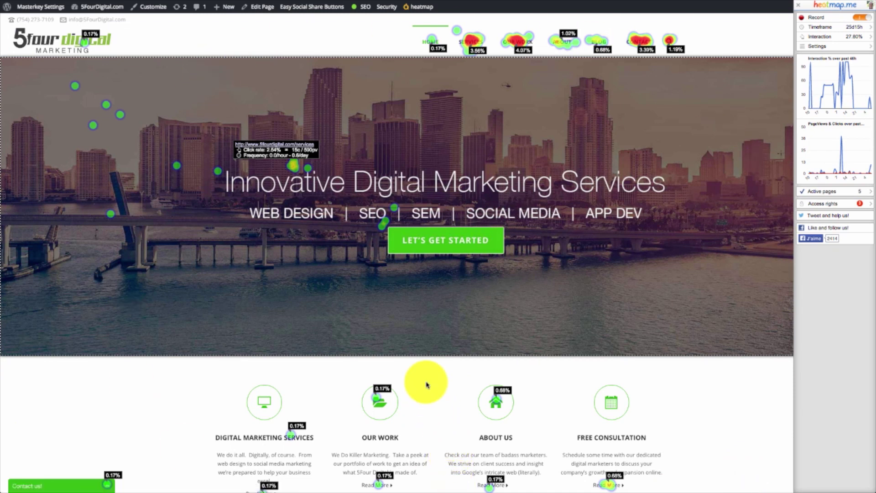
{"action": "scroll", "coordinate": [426, 385], "scroll_direction": "down", "scroll_amount": 5}
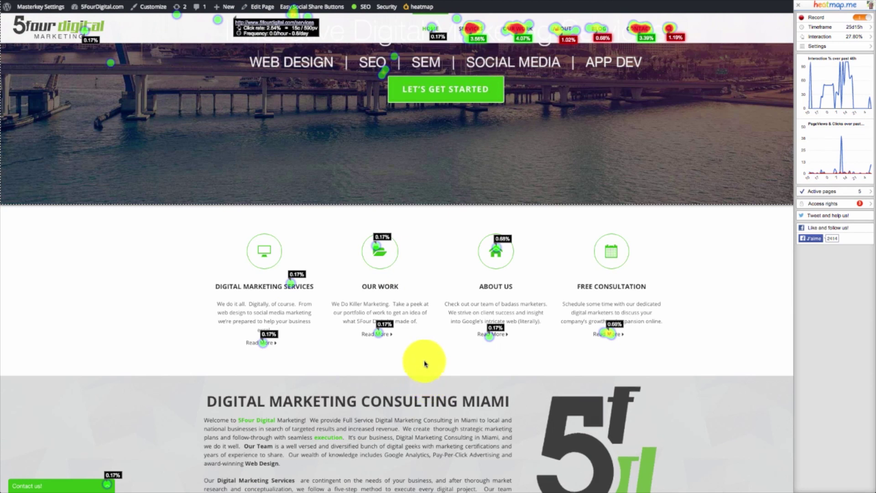
{"action": "scroll", "coordinate": [425, 355], "scroll_direction": "down", "scroll_amount": 15}
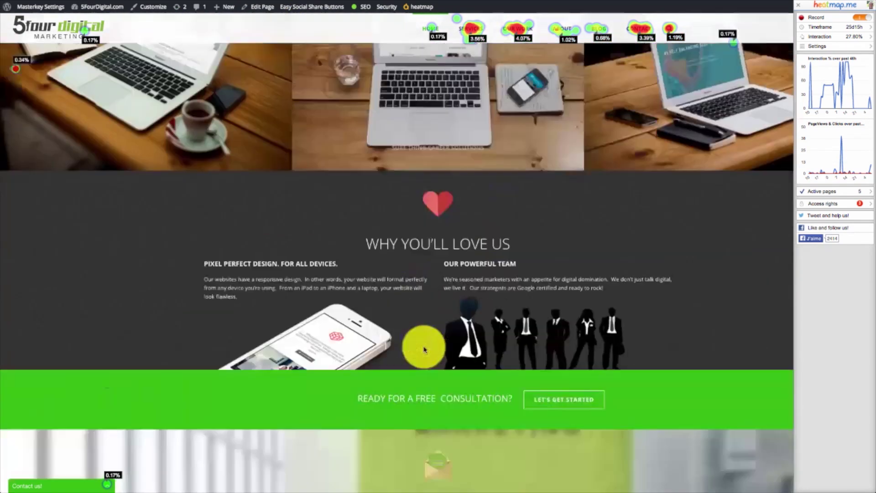
{"action": "scroll", "coordinate": [425, 378], "scroll_direction": "down", "scroll_amount": 1}
{"action": "scroll", "coordinate": [426, 407], "scroll_direction": "down", "scroll_amount": 6}
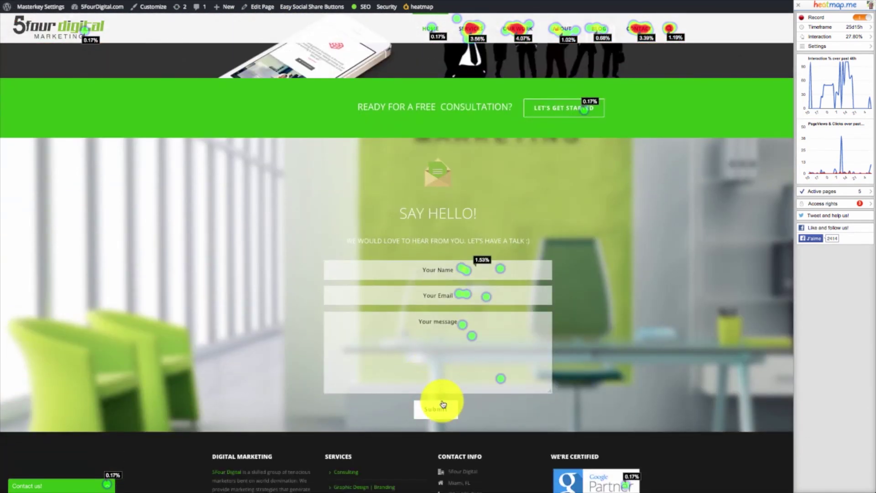
Expand the homepage's Contact us chat box to view its message form, and collapse it again
{"action": "scroll", "coordinate": [441, 401], "scroll_direction": "up", "scroll_amount": 20}
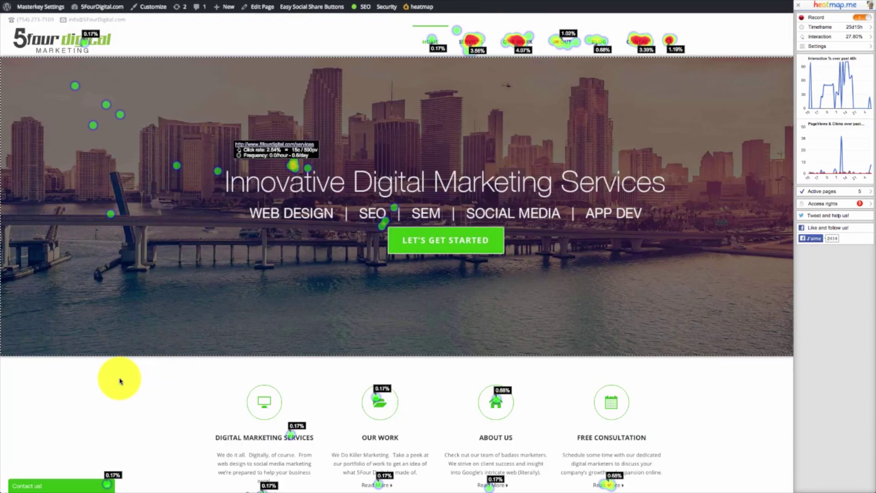
{"action": "left_click", "coordinate": [43, 487]}
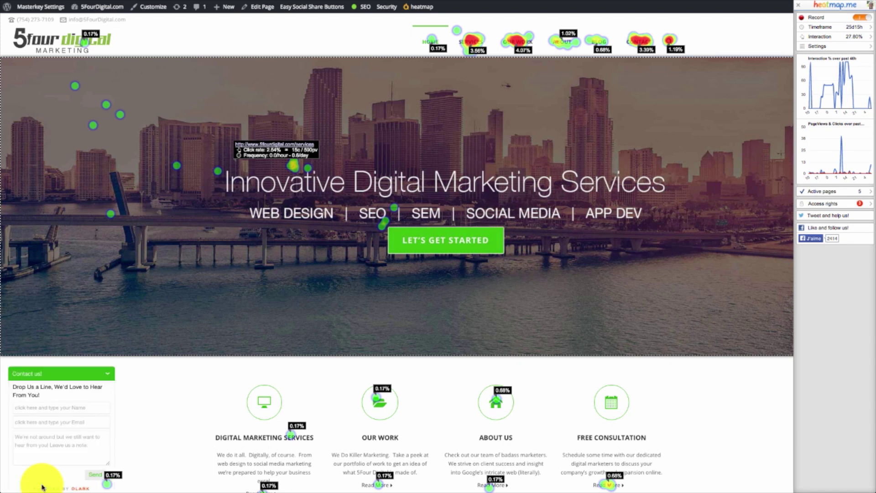
{"action": "left_click", "coordinate": [81, 375]}
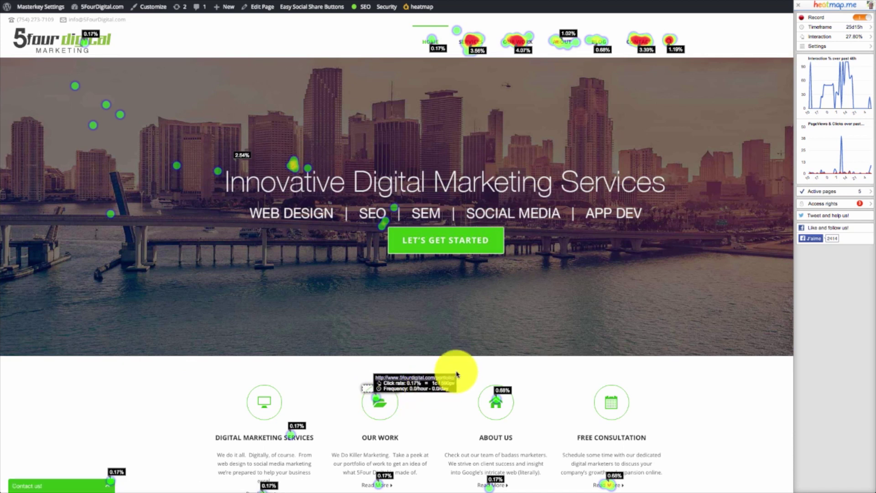
Open the site's Services page and examine the click rates on Digital Consulting, Graphic Design + Branding and Social Media Marketing
{"action": "mouse_move", "coordinate": [417, 8]}
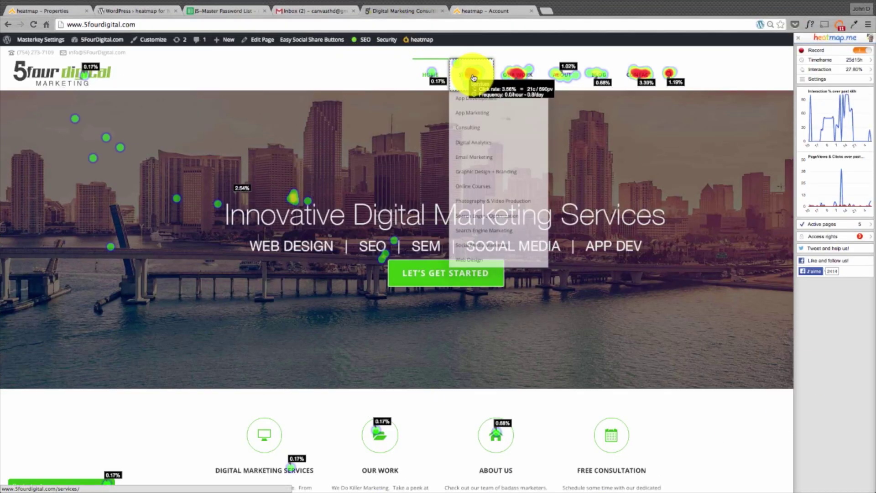
{"action": "left_click", "coordinate": [473, 75]}
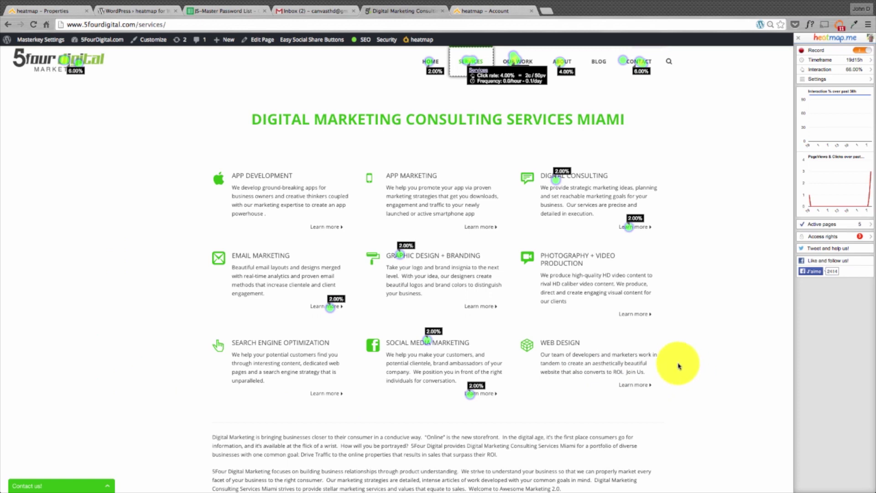
{"action": "mouse_move", "coordinate": [555, 183]}
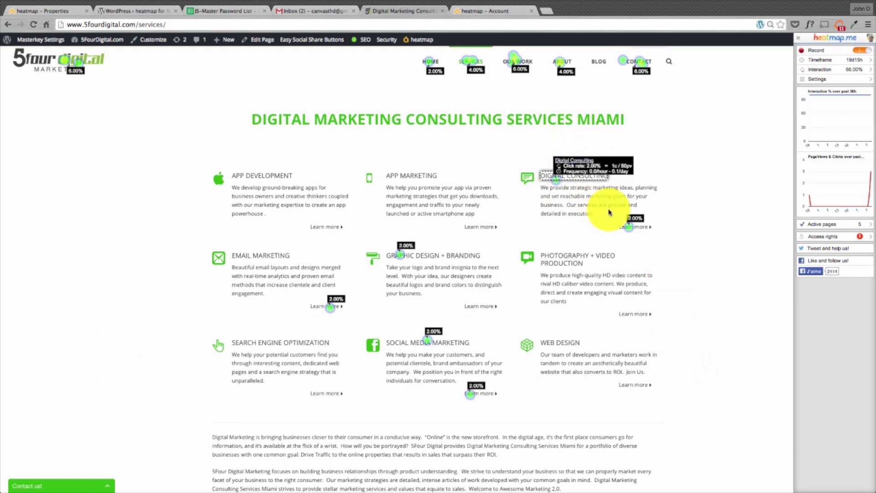
{"action": "mouse_move", "coordinate": [401, 258]}
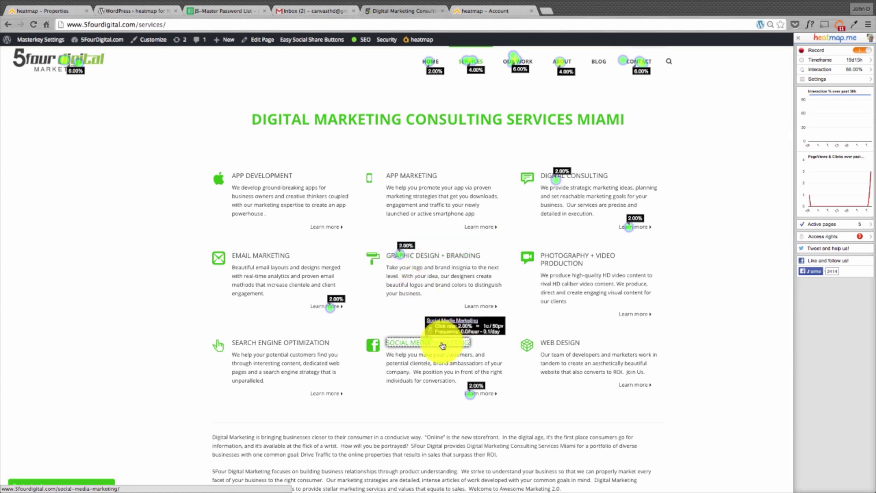
{"action": "mouse_move", "coordinate": [428, 343]}
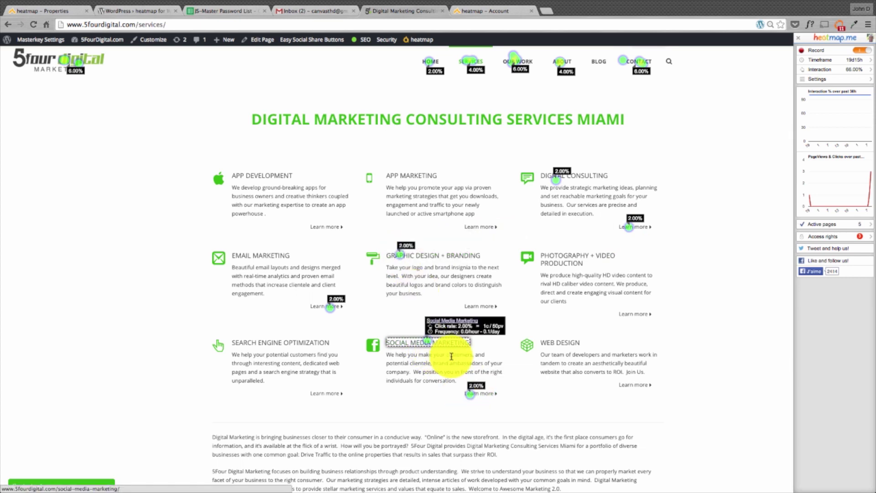
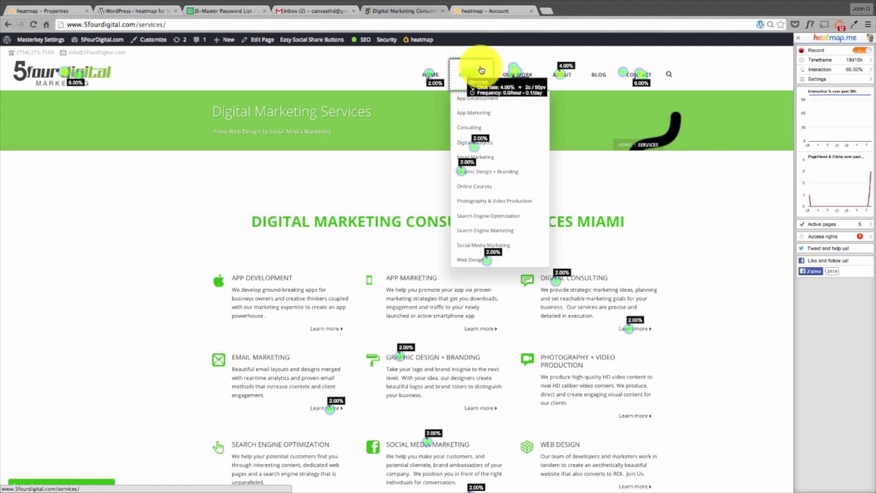
Examine the click rates on the Services submenu and the Our Work item, and open the Our Work page
{"action": "mouse_move", "coordinate": [493, 275]}
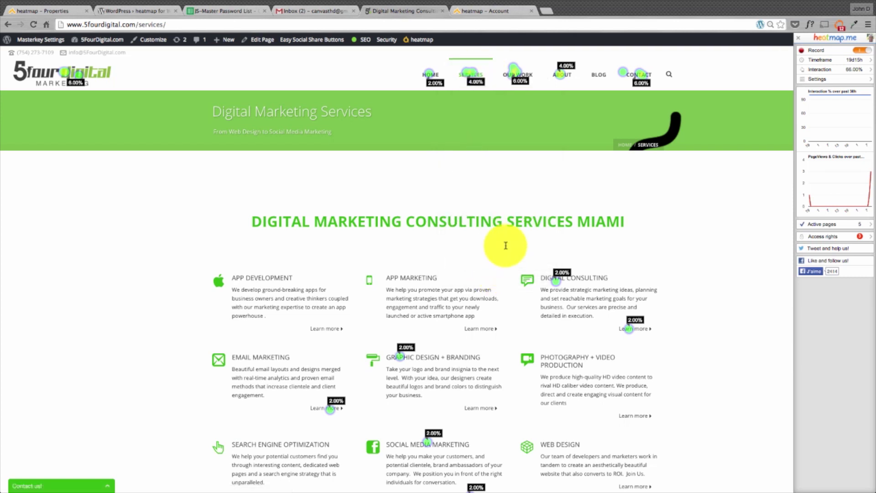
{"action": "mouse_move", "coordinate": [479, 78]}
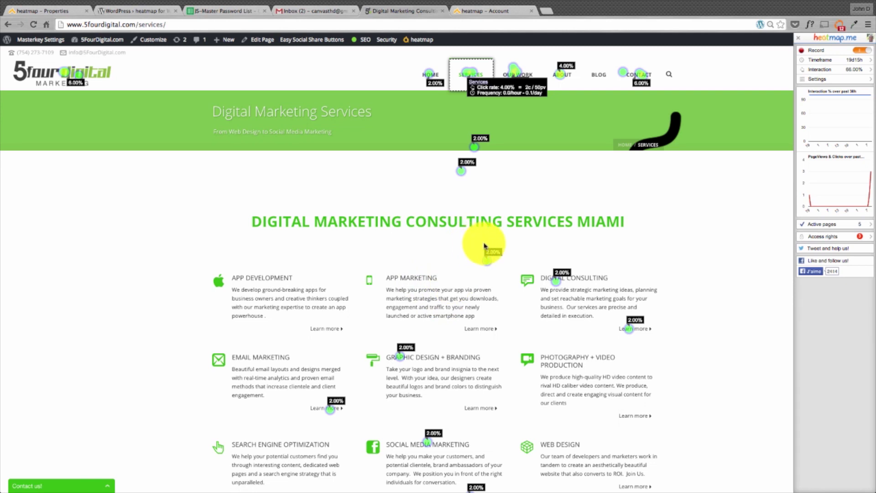
{"action": "mouse_move", "coordinate": [516, 71]}
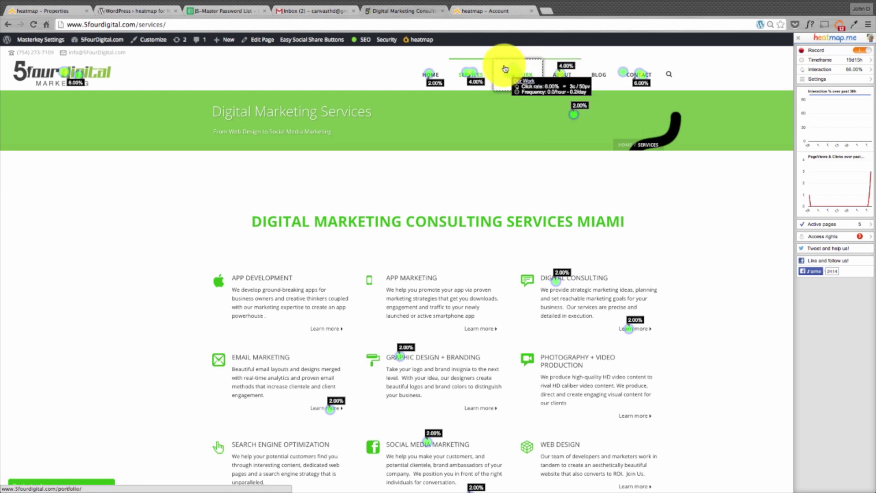
{"action": "left_click", "coordinate": [512, 72]}
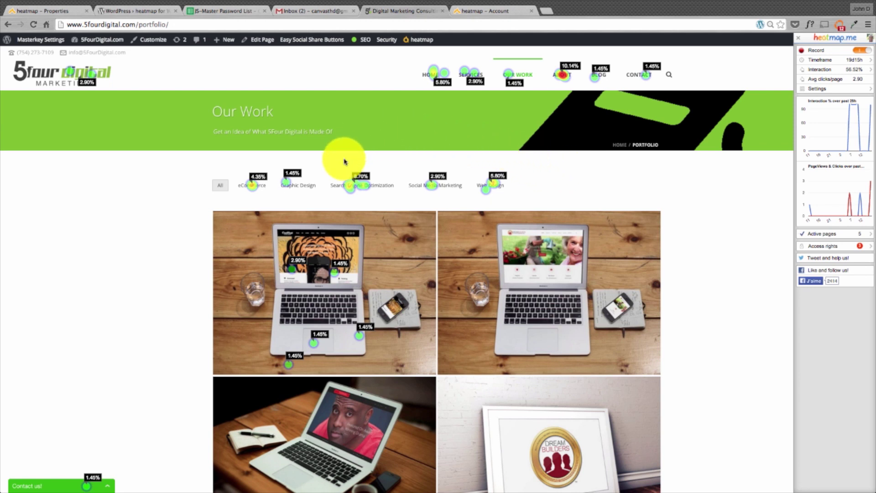
Examine the click rates on the Our Work page's Search Engine Optimization and Web Design portfolio filters
{"action": "left_click", "coordinate": [351, 186]}
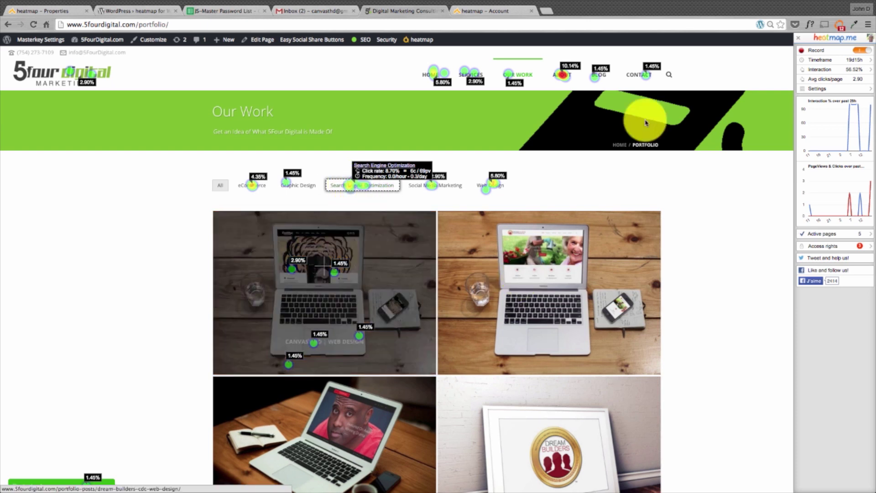
{"action": "left_click", "coordinate": [491, 185]}
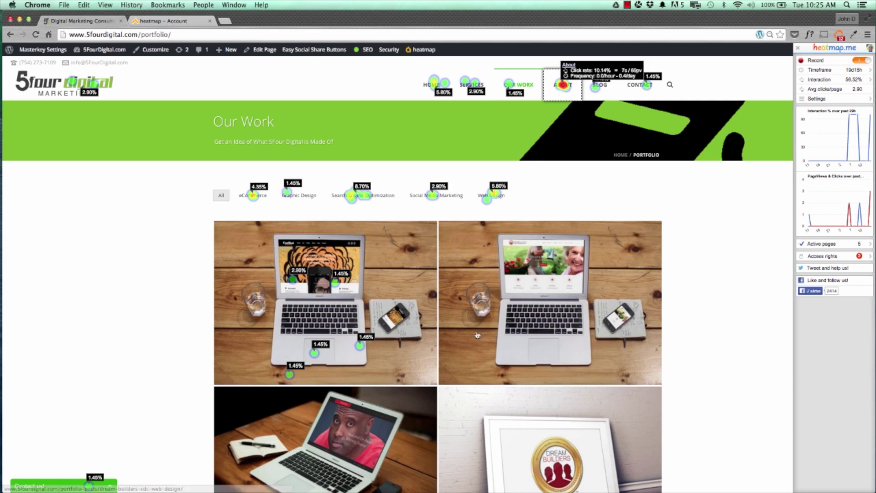
{"action": "mouse_move", "coordinate": [482, 198]}
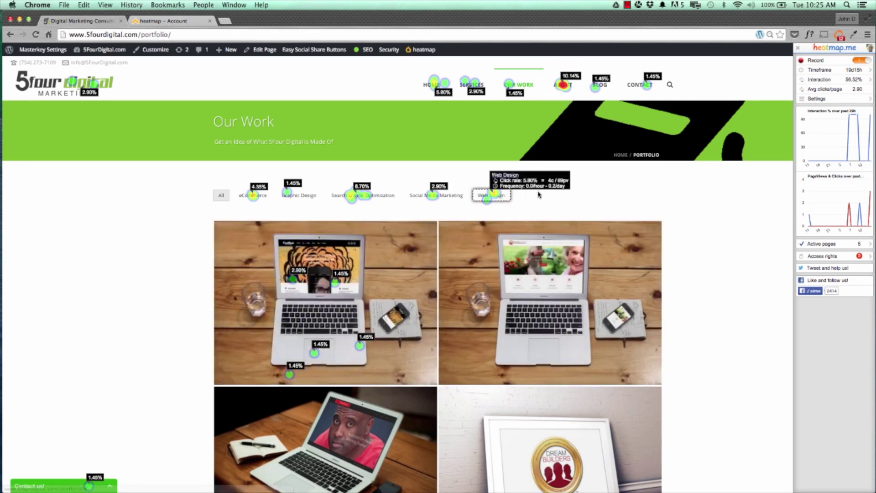
Examine the click rates on the About item and its Team submenu entry, and open the About page
{"action": "mouse_move", "coordinate": [564, 85]}
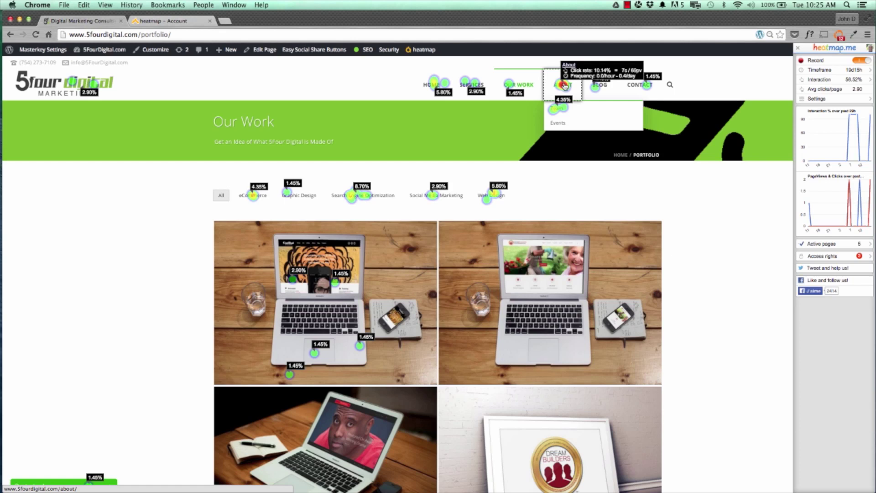
{"action": "mouse_move", "coordinate": [556, 114]}
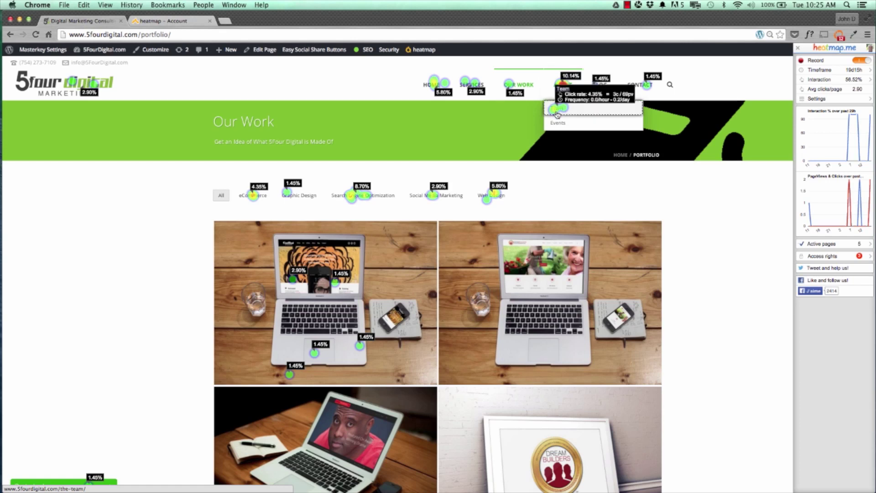
{"action": "left_click", "coordinate": [559, 91]}
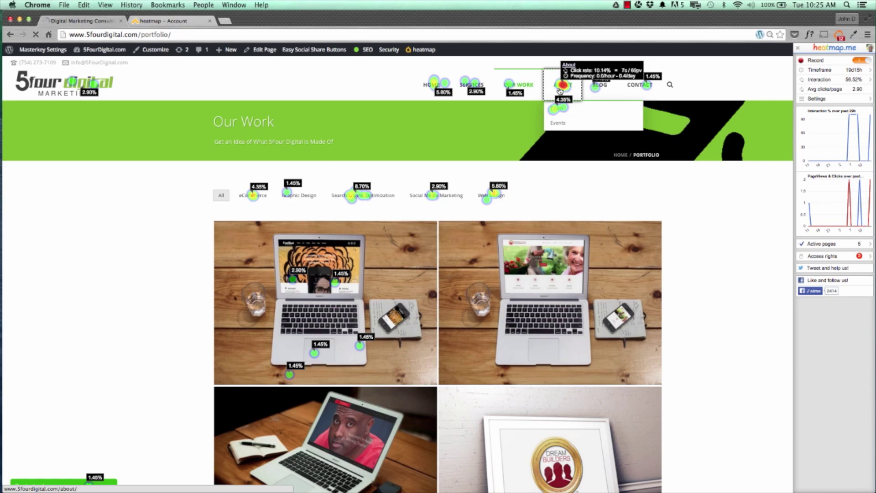